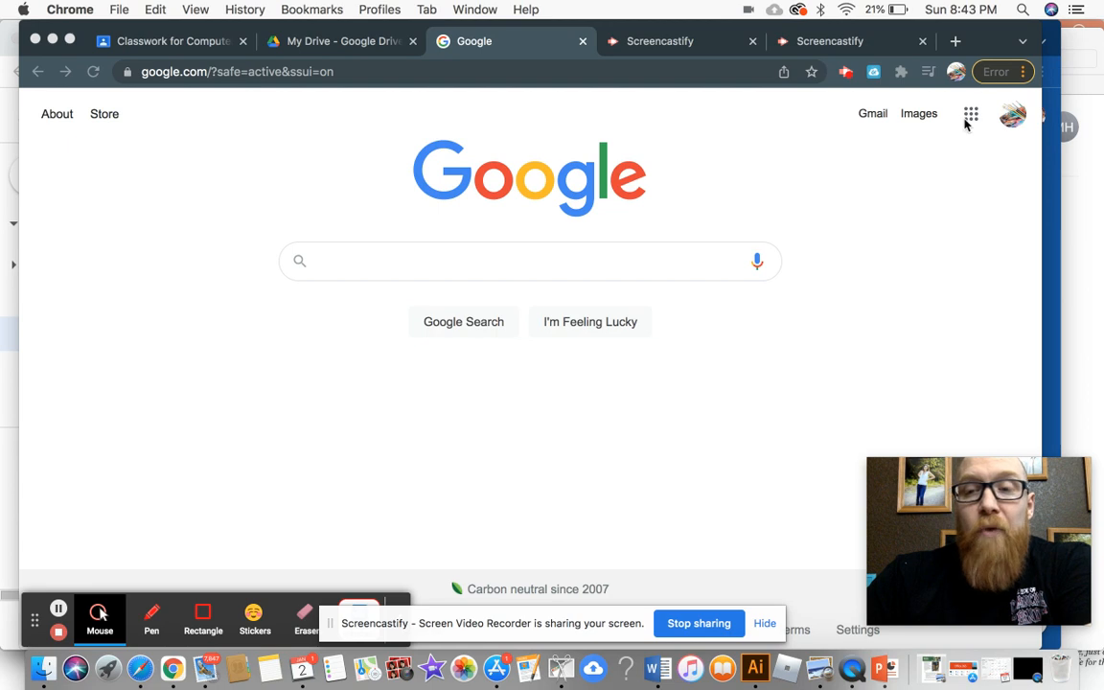
Open Google Calendar from the Google homepage.
left_click(972, 122)
left_click(971, 117)
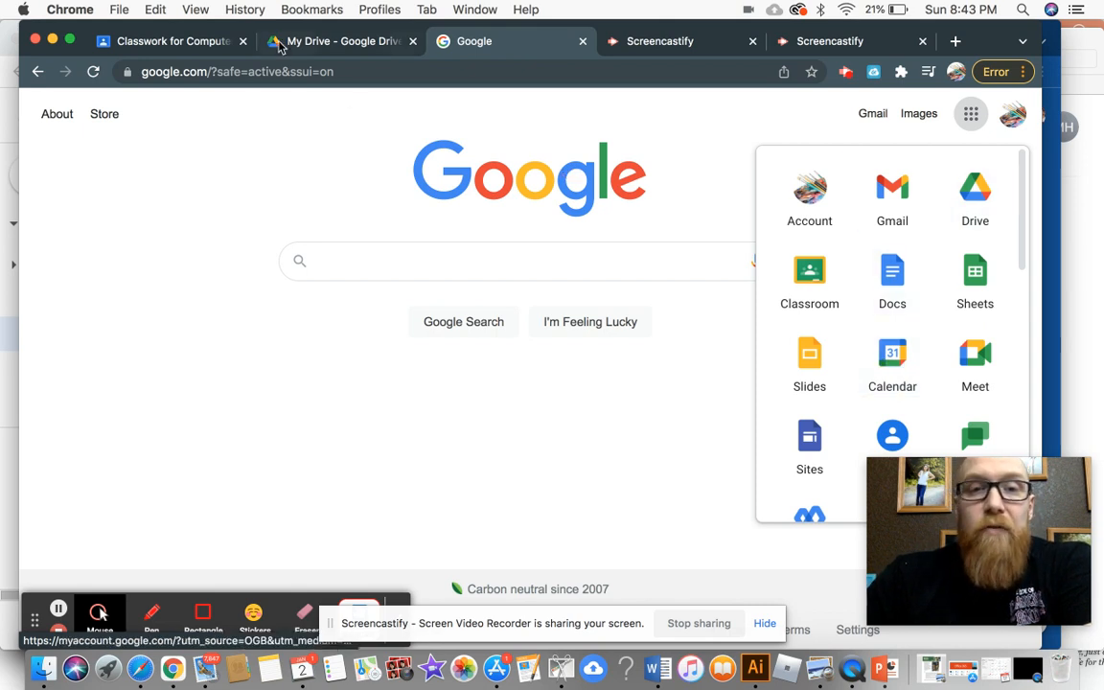
left_click(336, 43)
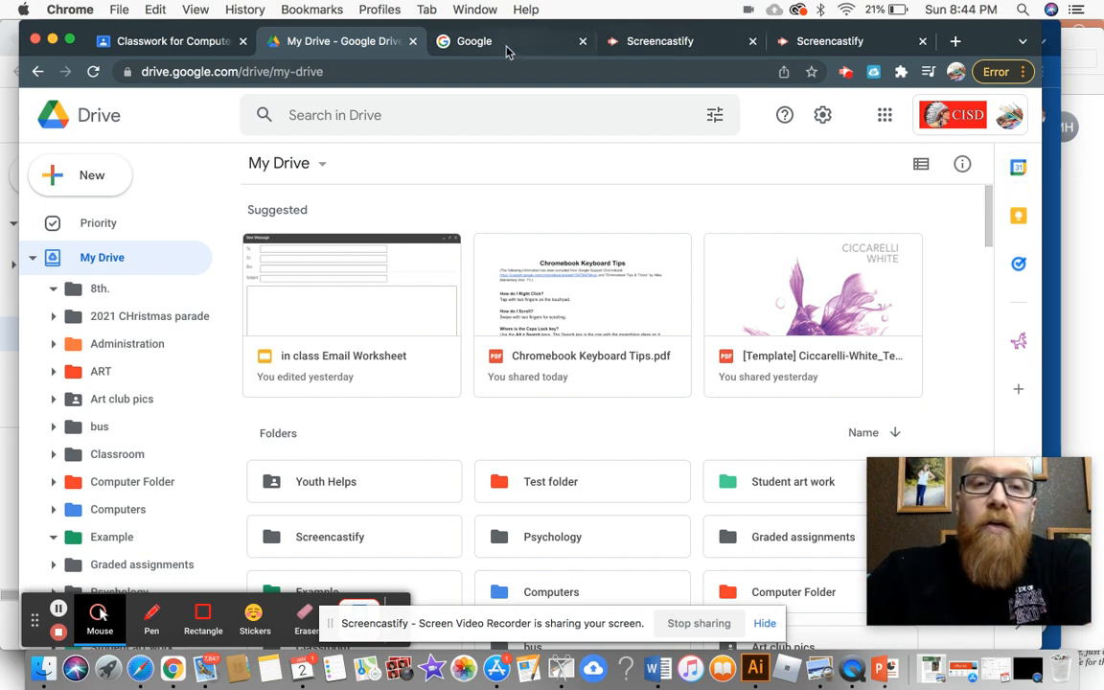
left_click(455, 40)
left_click(973, 125)
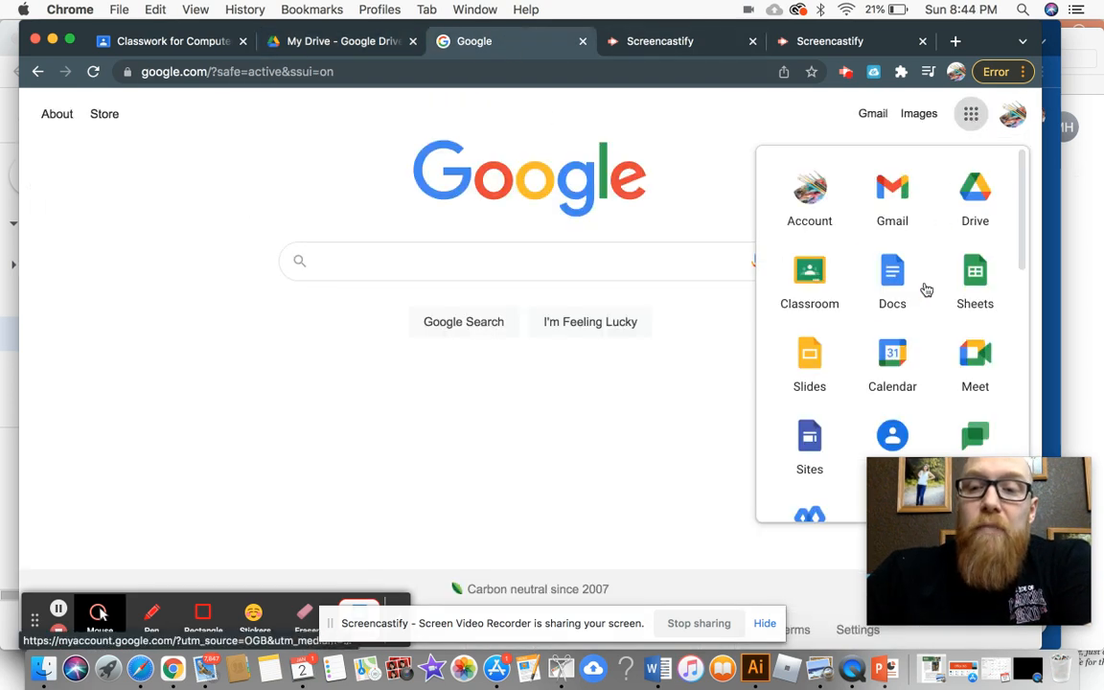
left_click(901, 362)
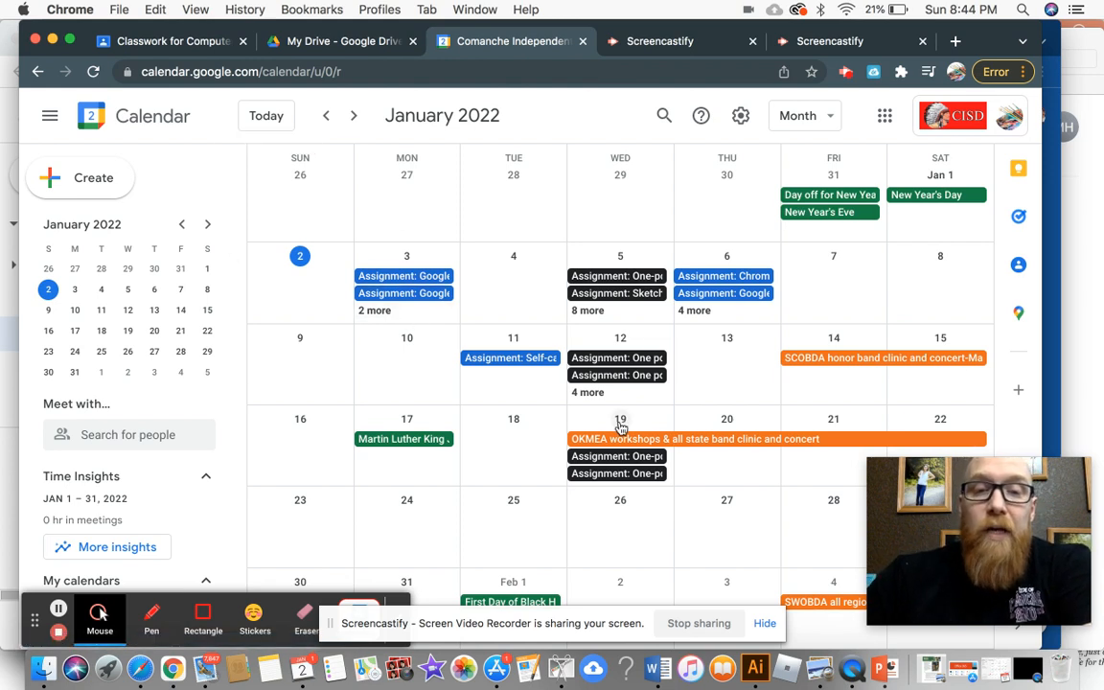
Create a new calendar event titled "Example Event".
left_click(56, 175)
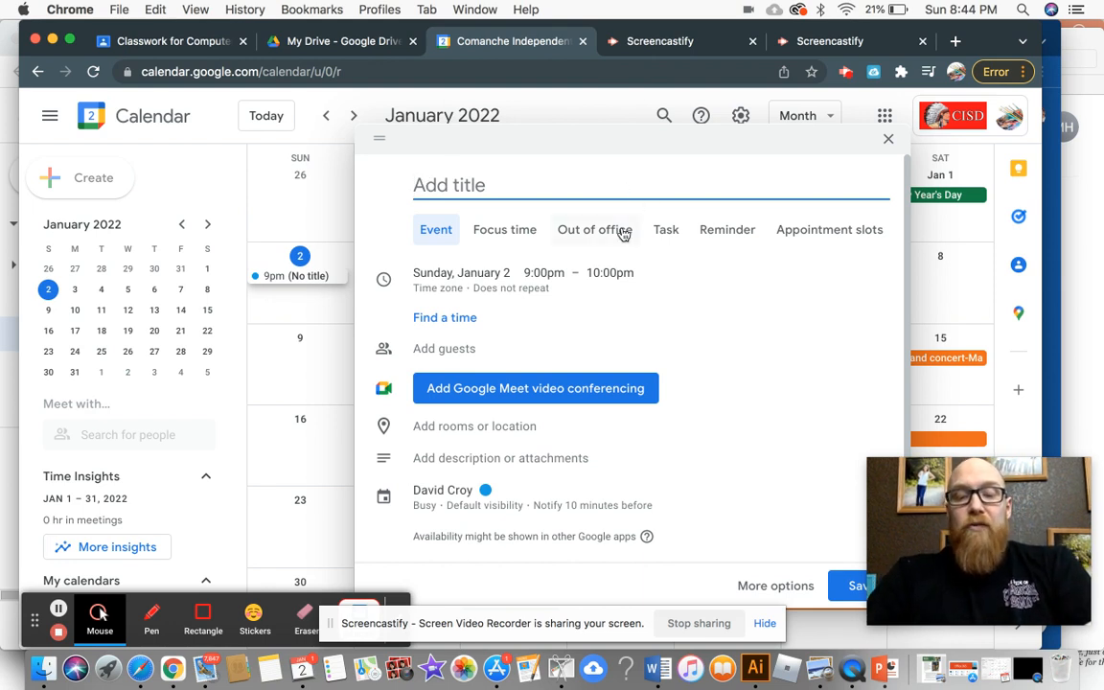
type("Example")
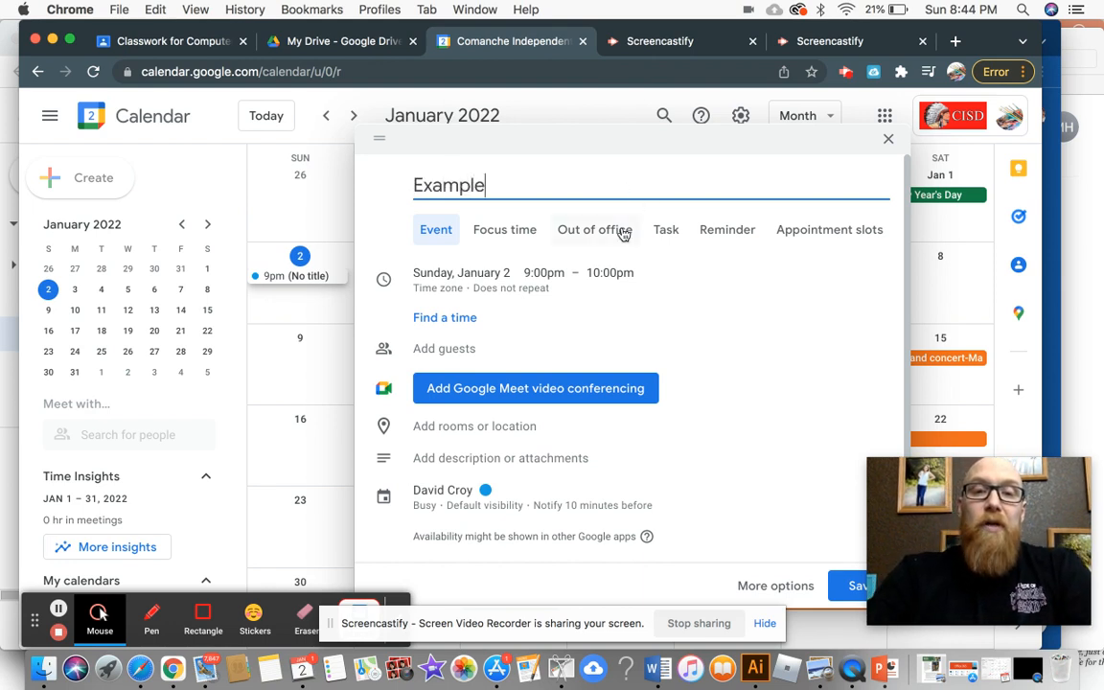
type(" Event")
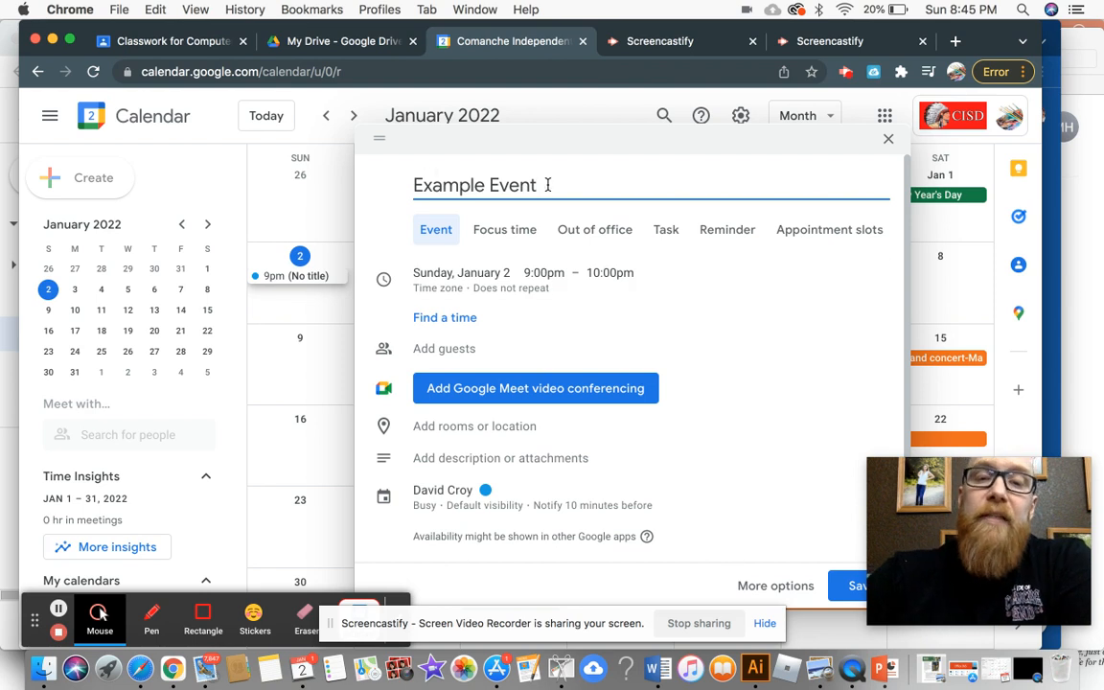
Set the event's date to Friday, January 7.
left_click(492, 278)
left_click(492, 272)
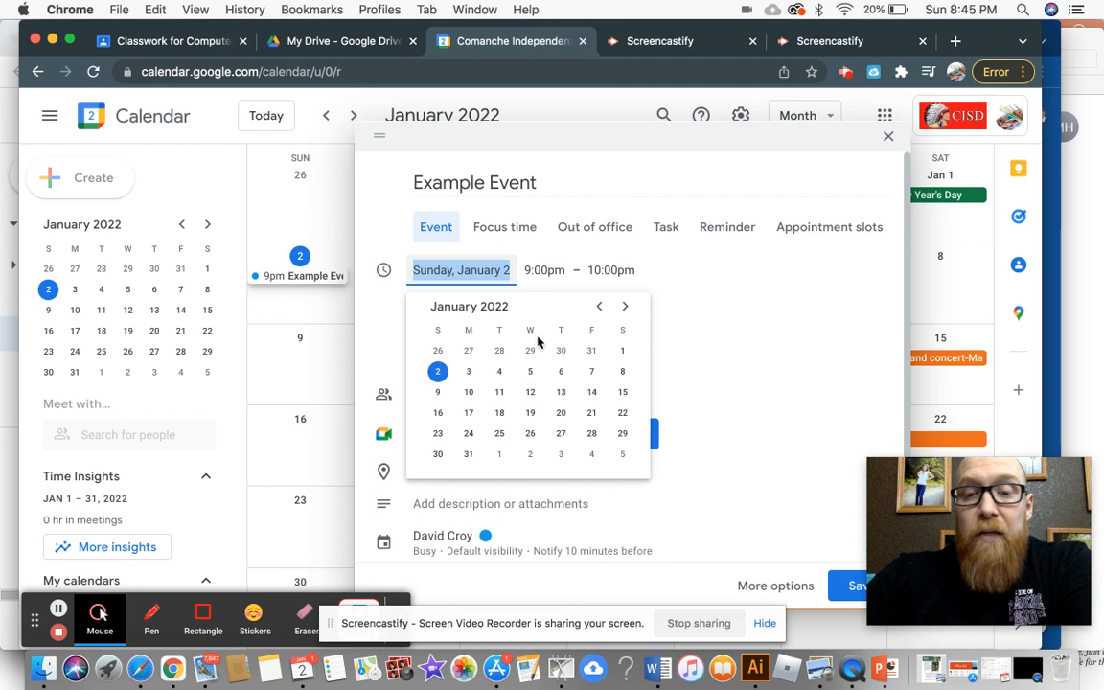
left_click(592, 376)
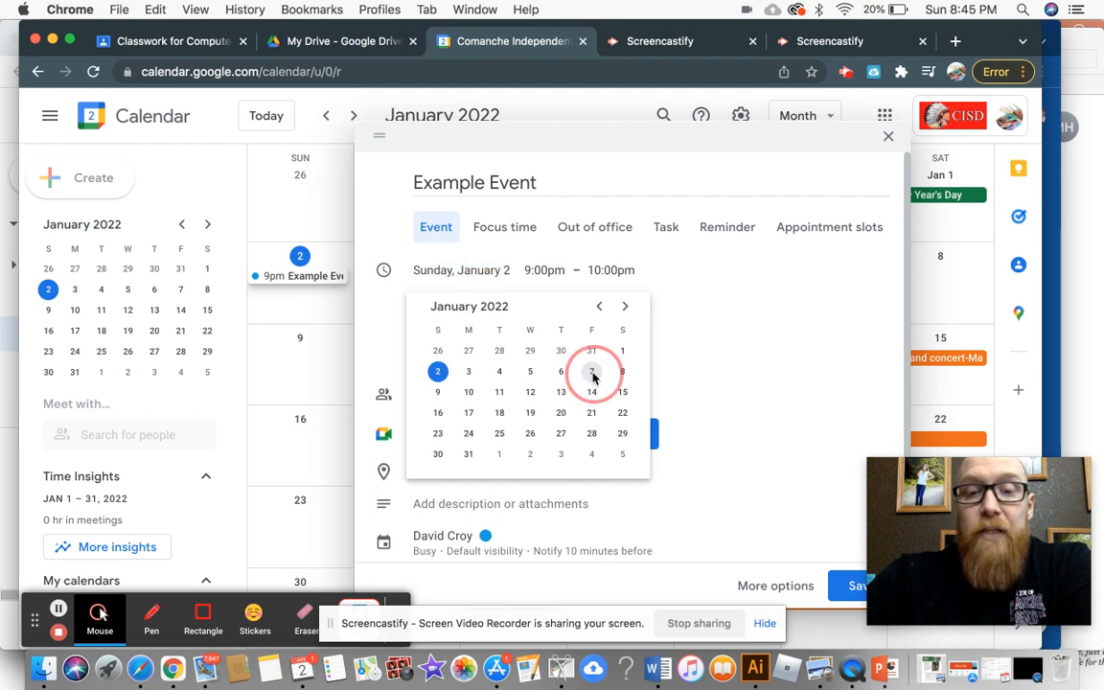
Set the event's start time to 7:00pm and check the available end times.
left_click(413, 269)
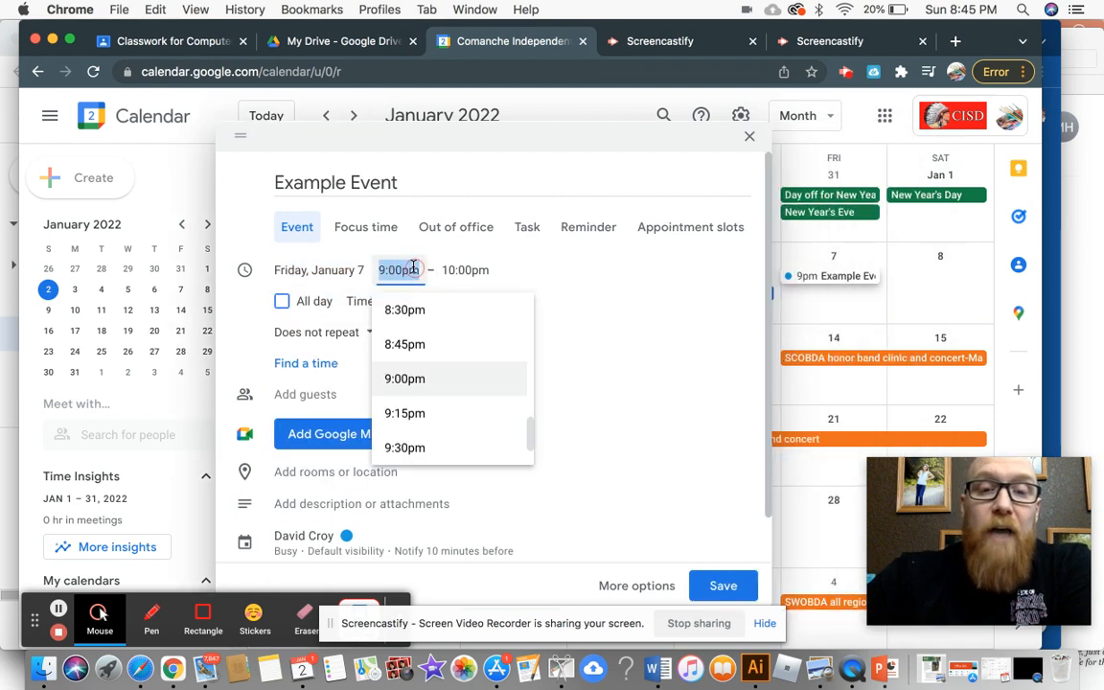
scroll(435, 414, "up", 5)
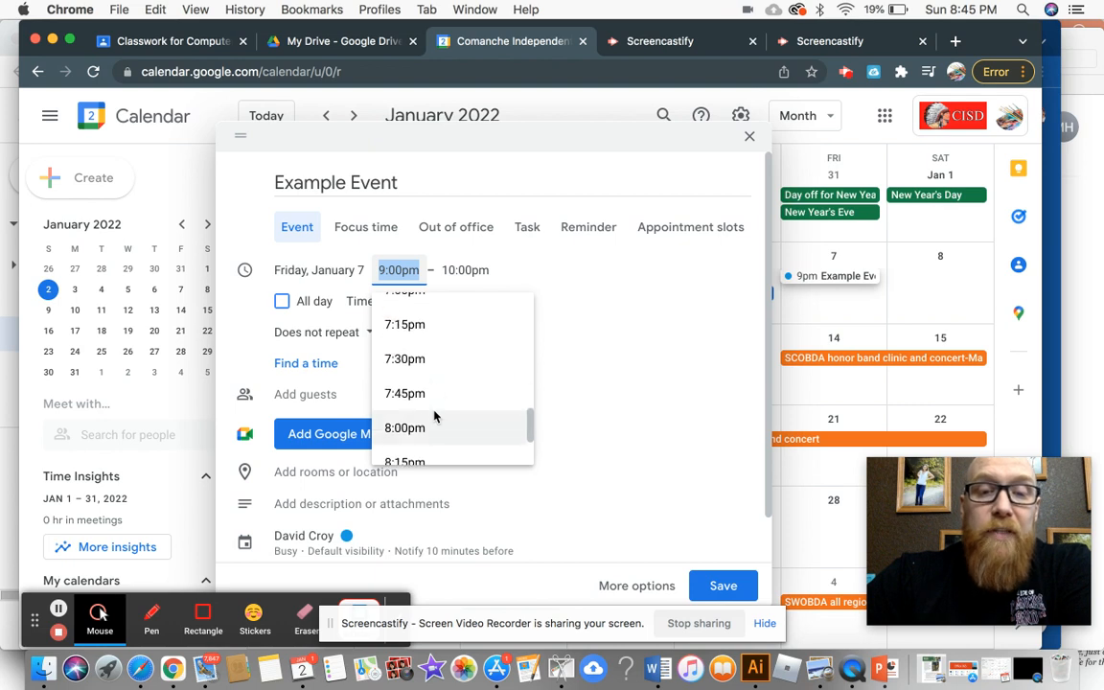
left_click(410, 362)
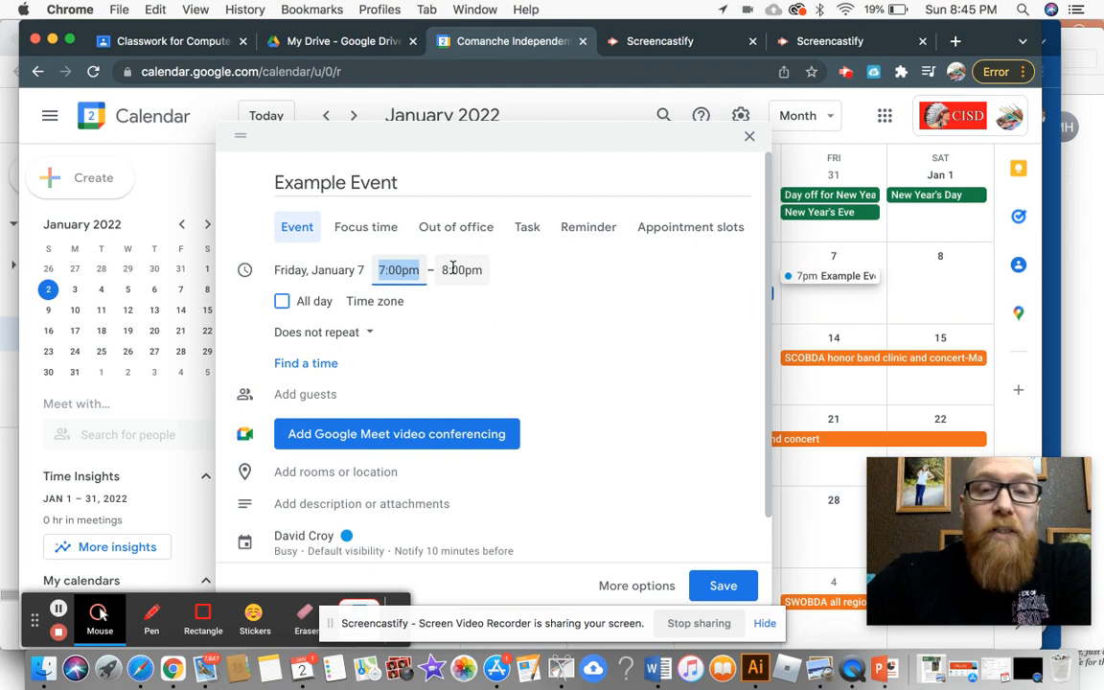
left_click(452, 270)
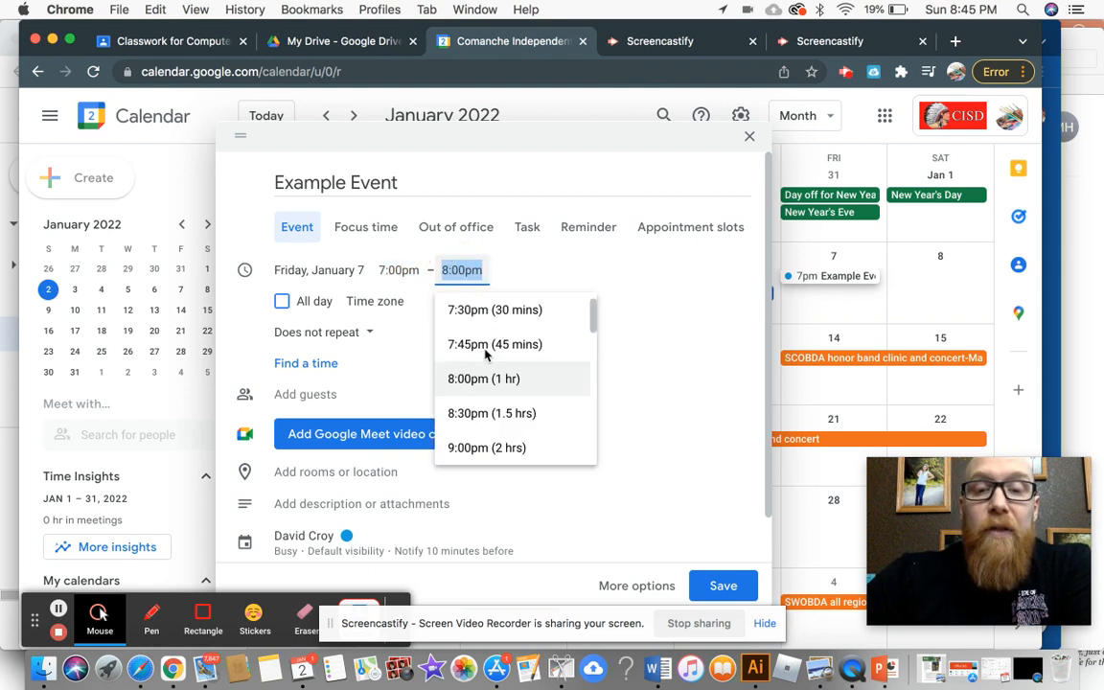
left_click(565, 260)
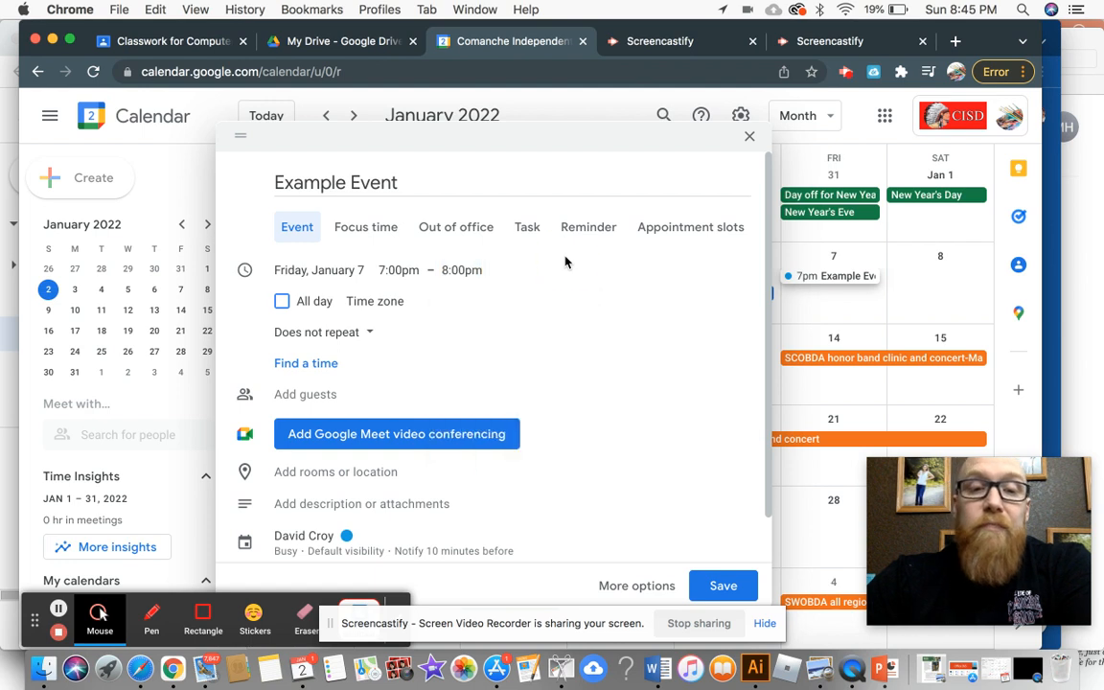
Expand the event's notification settings and add a second notification 5 minutes before the event.
scroll(369, 375, "down", 1)
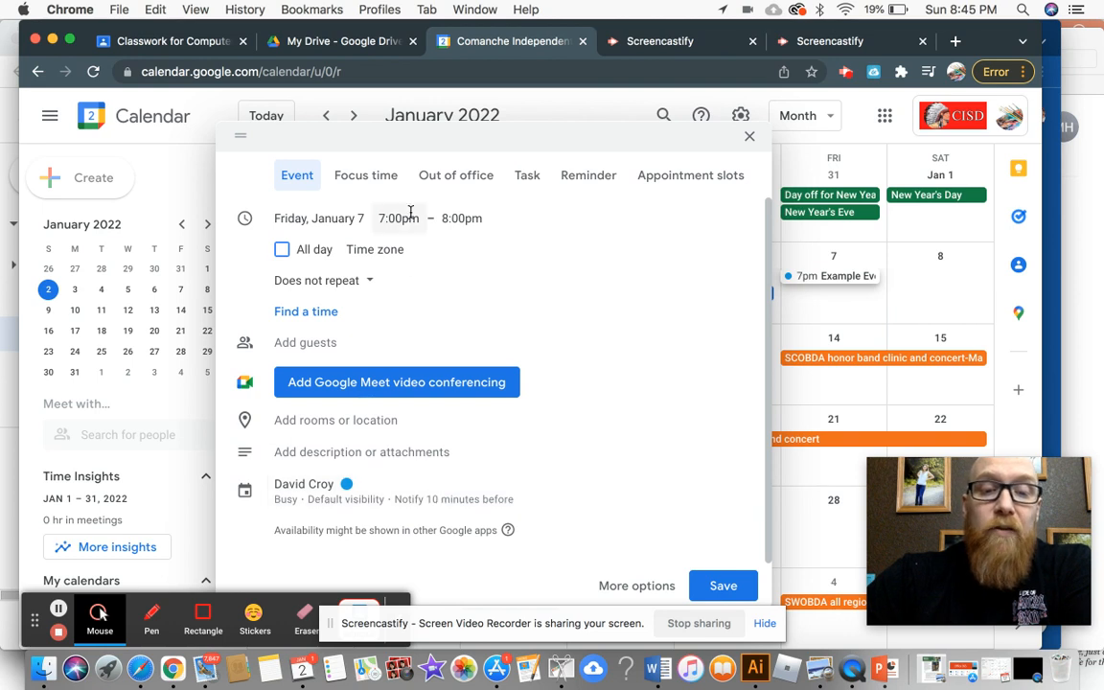
scroll(410, 339, "up", 1)
scroll(410, 342, "down", 1)
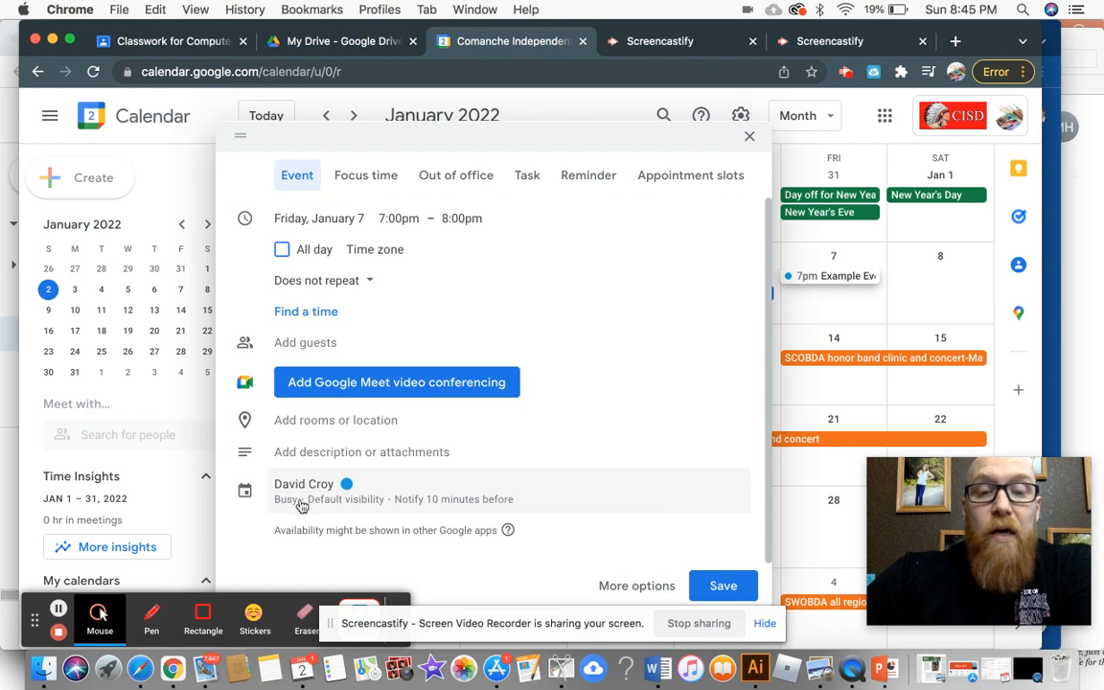
left_click(450, 505)
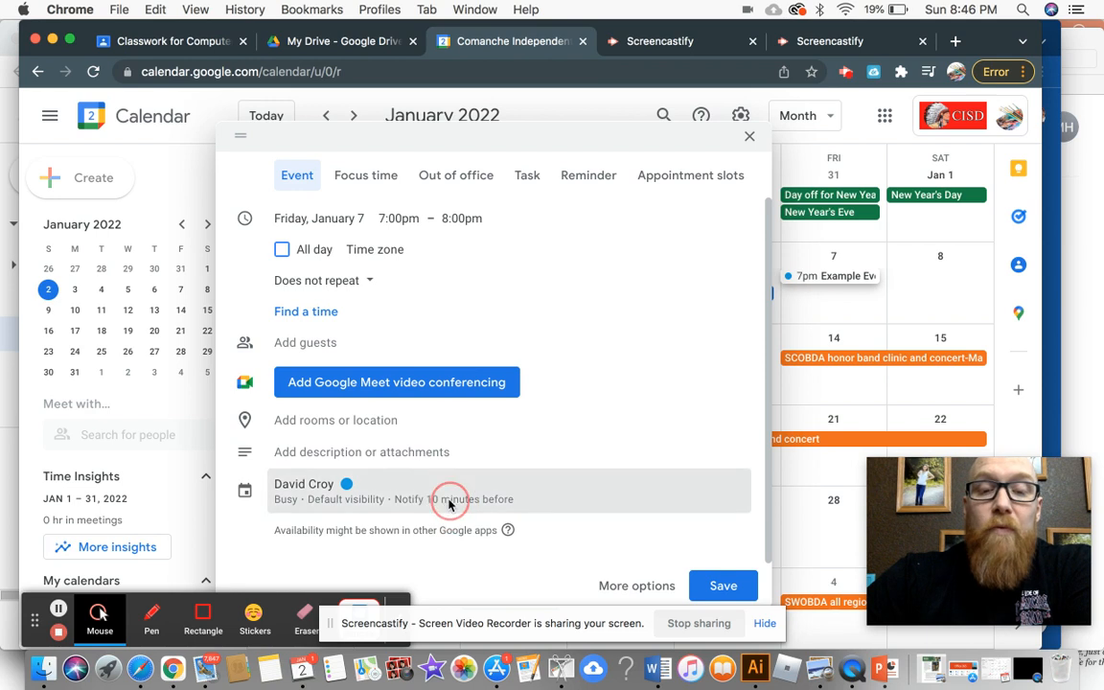
scroll(398, 489, "down", 2)
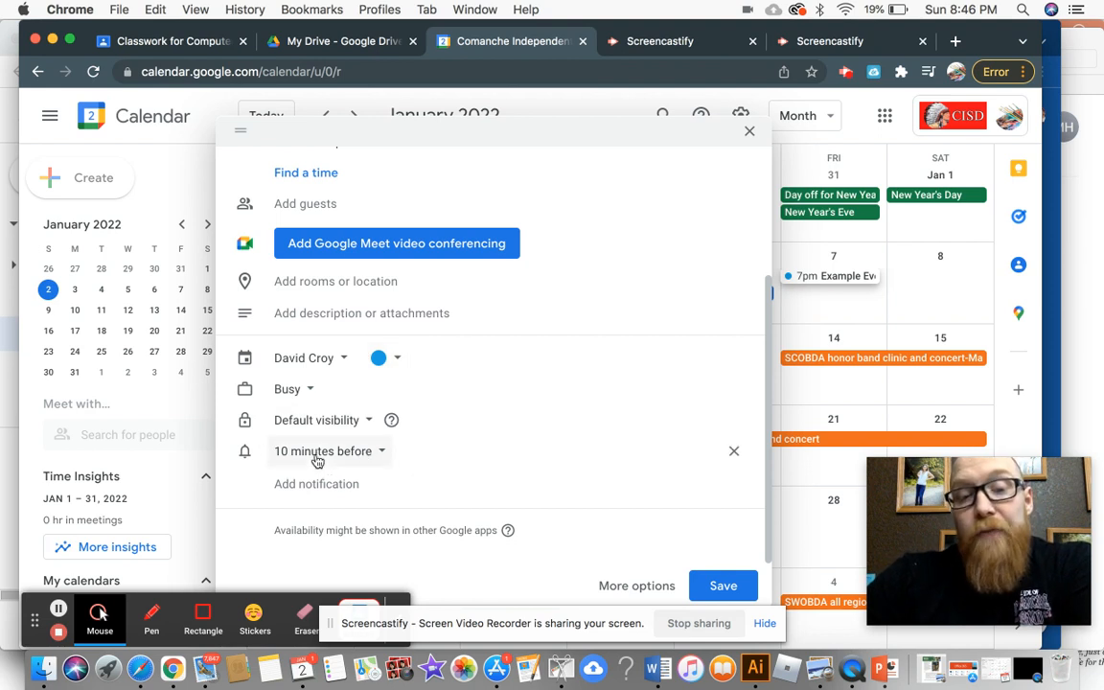
left_click(375, 460)
left_click(375, 459)
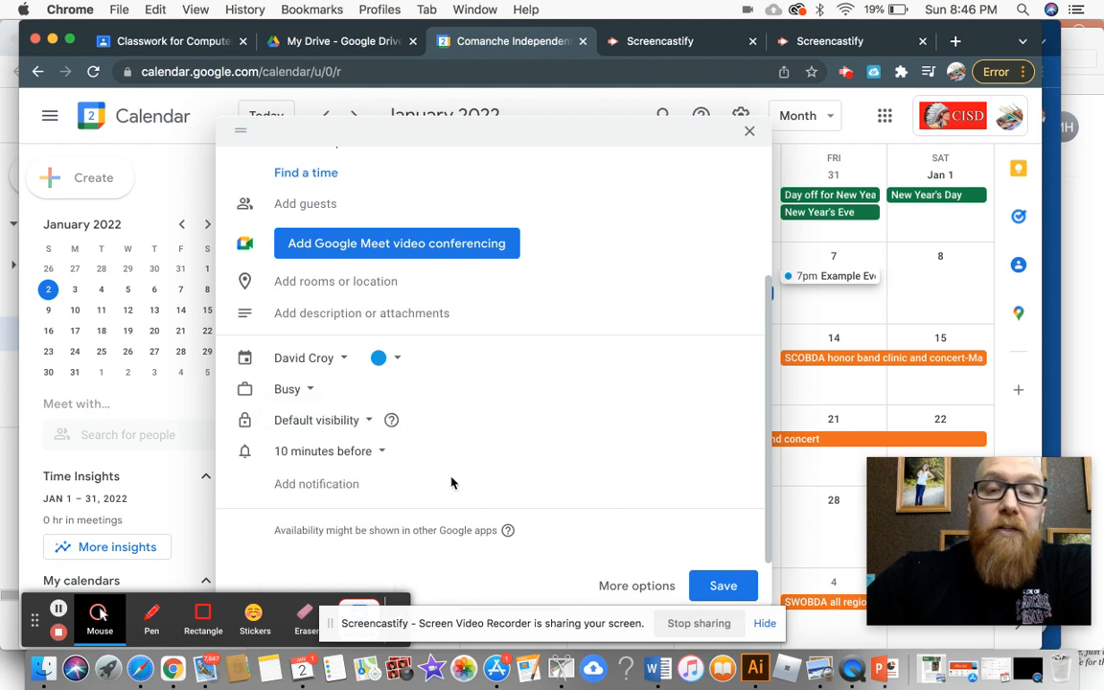
left_click(353, 484)
left_click(383, 489)
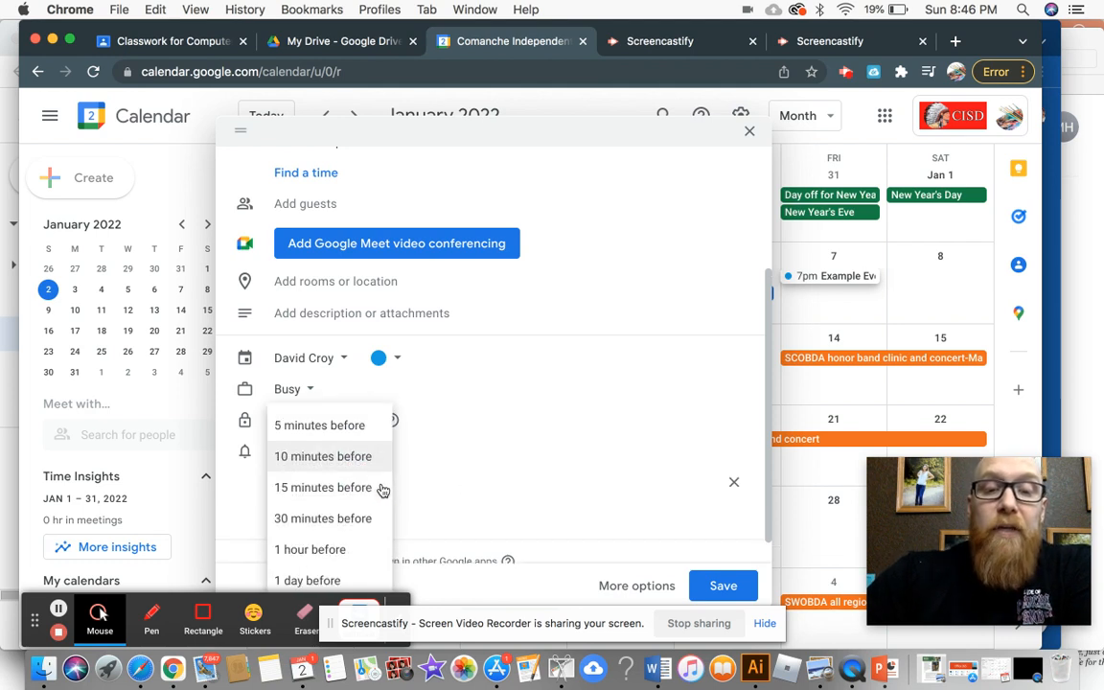
left_click(345, 424)
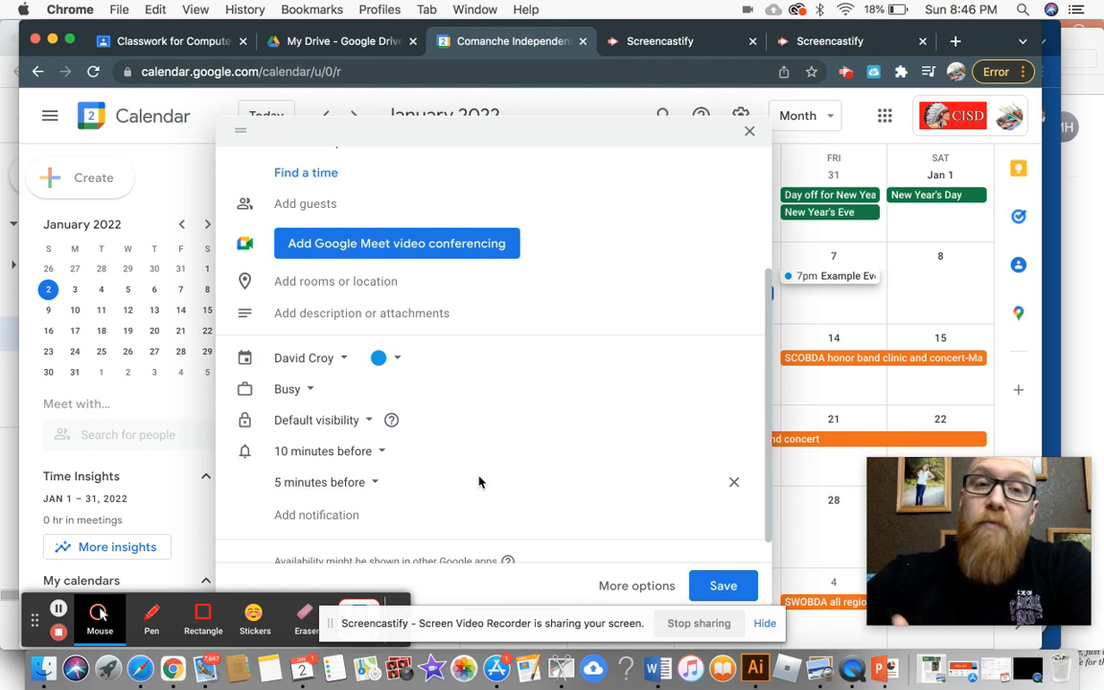
Review the event's details and save it to the calendar.
scroll(479, 482, "up", 5)
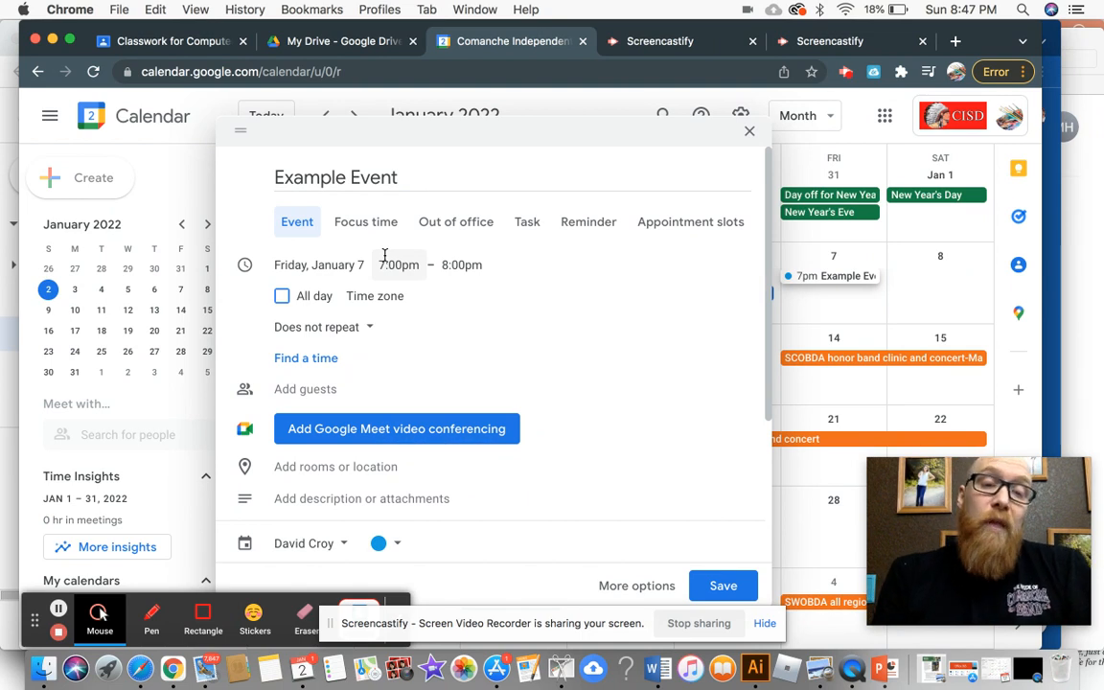
scroll(384, 255, "down", 5)
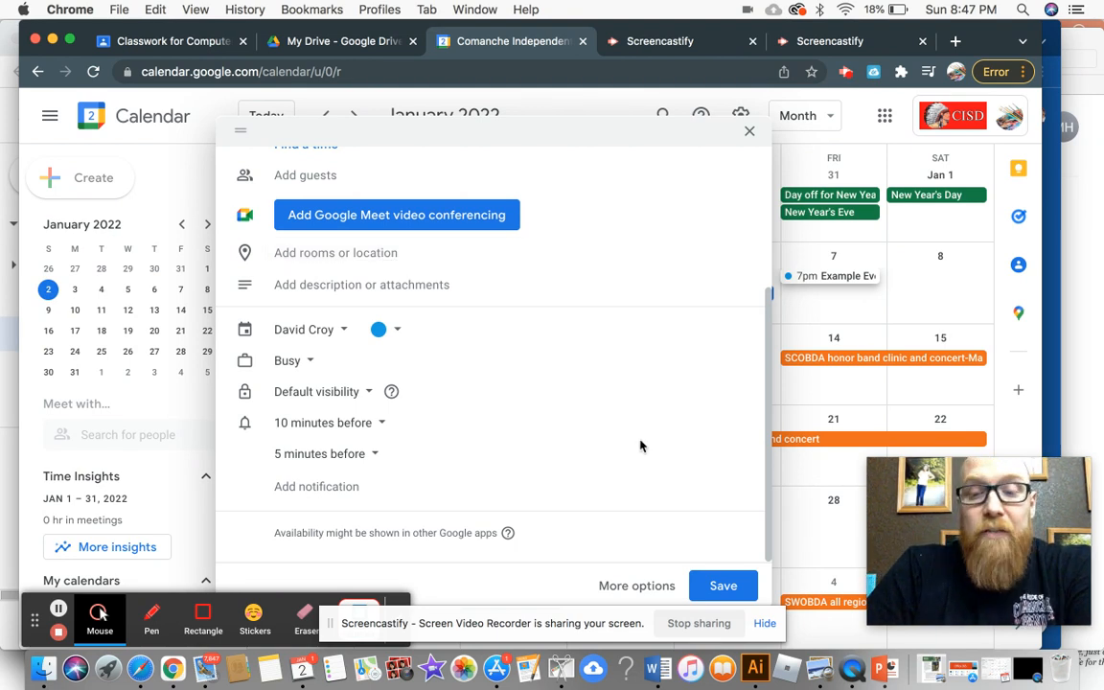
left_click(734, 585)
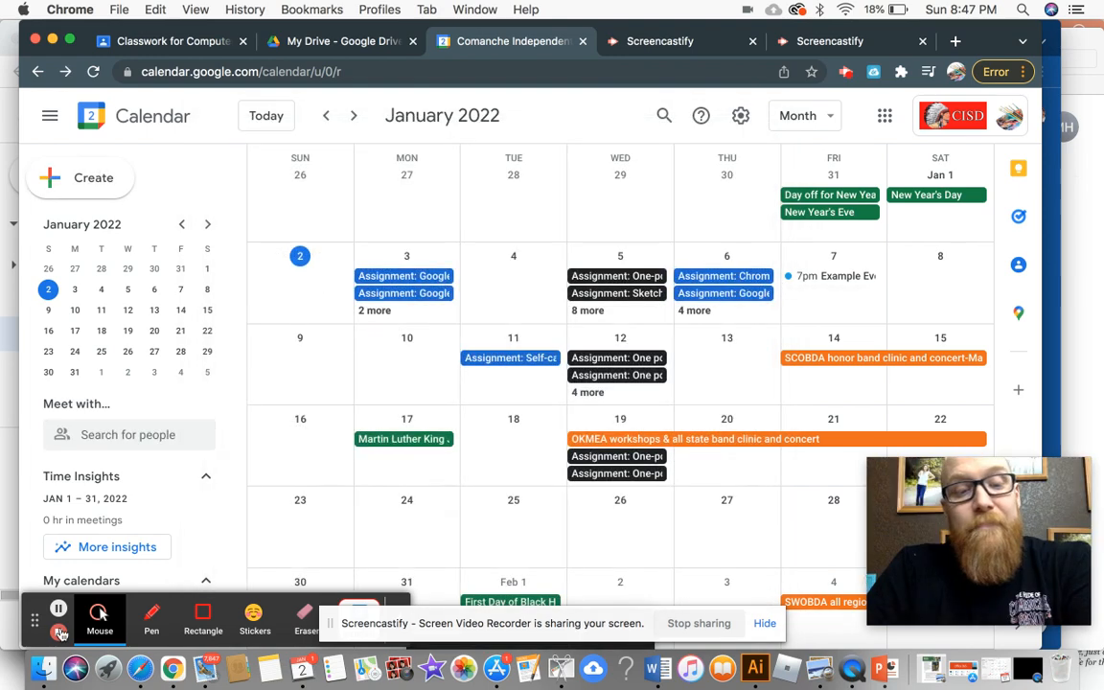